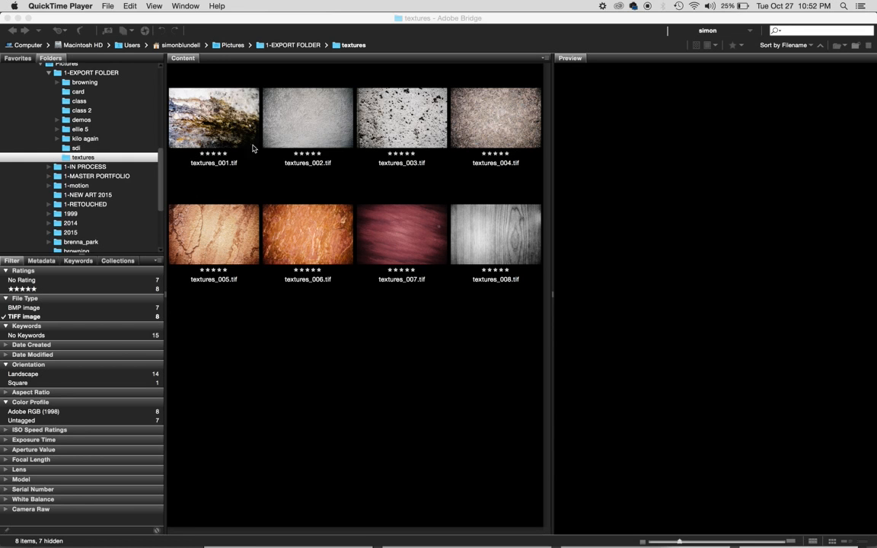
Examine the metadata of textures_001.tif in the textures folder
left_click(233, 133)
left_click(41, 260)
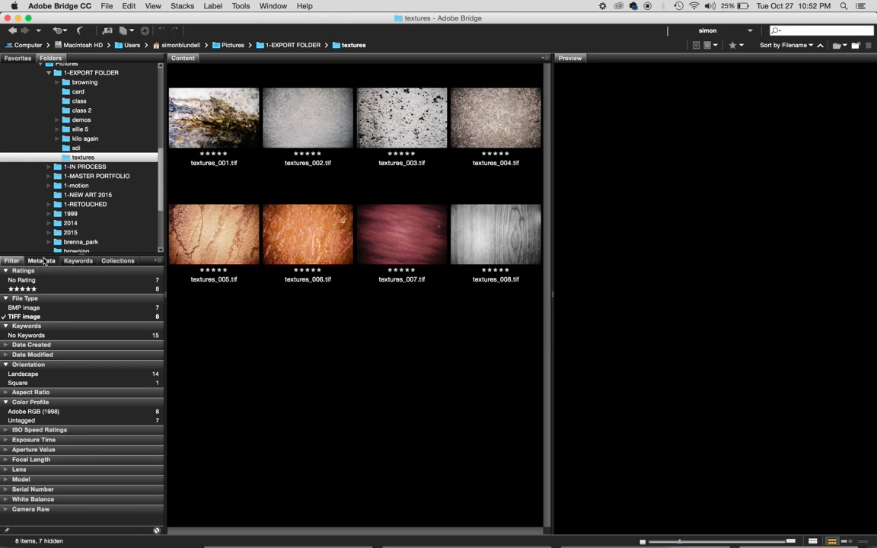
left_click(216, 122)
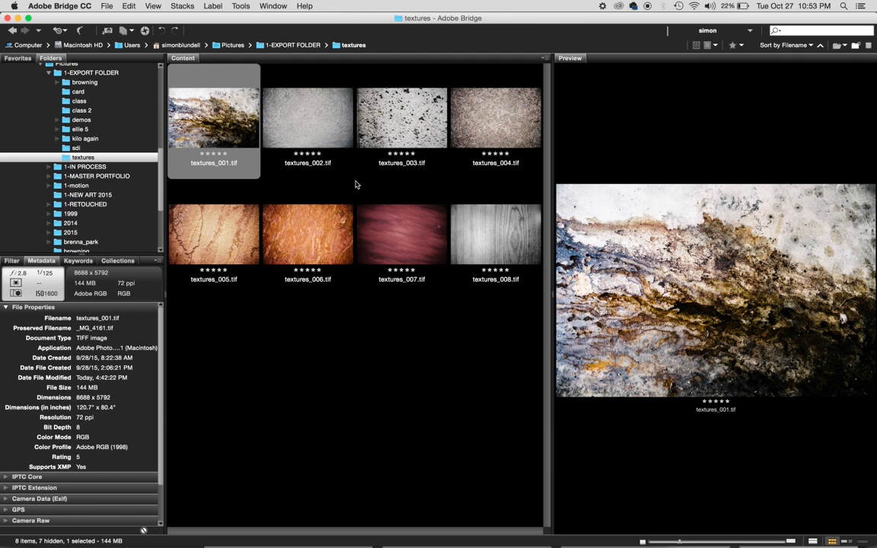
Select all TIFF images in the textures folder and send them to Photoshop's Image Processor
key("super+a")
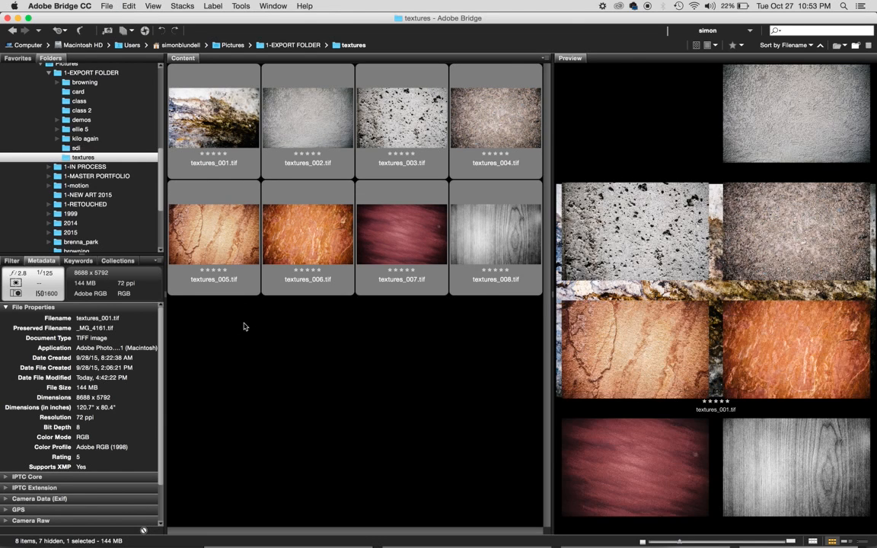
key("super+shift+a")
left_click(219, 138)
left_click(153, 6)
mouse_move(125, 6)
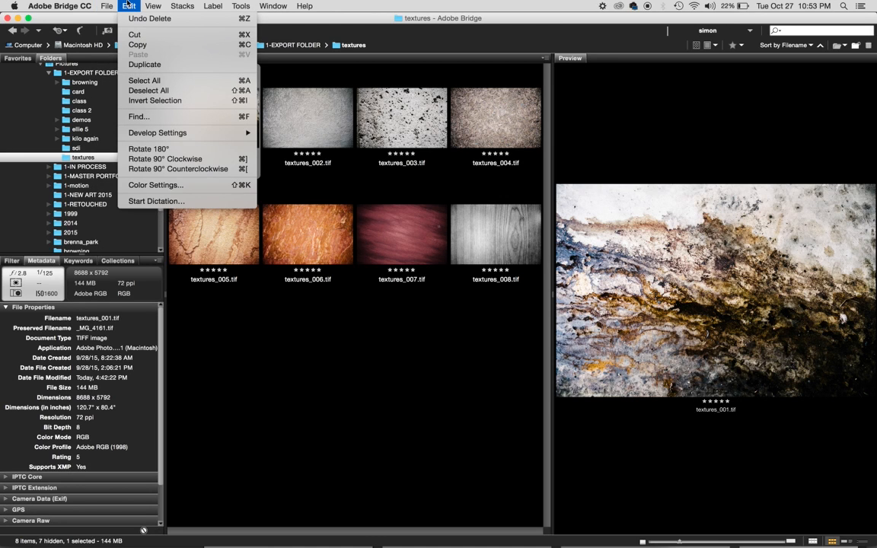
left_click(145, 80)
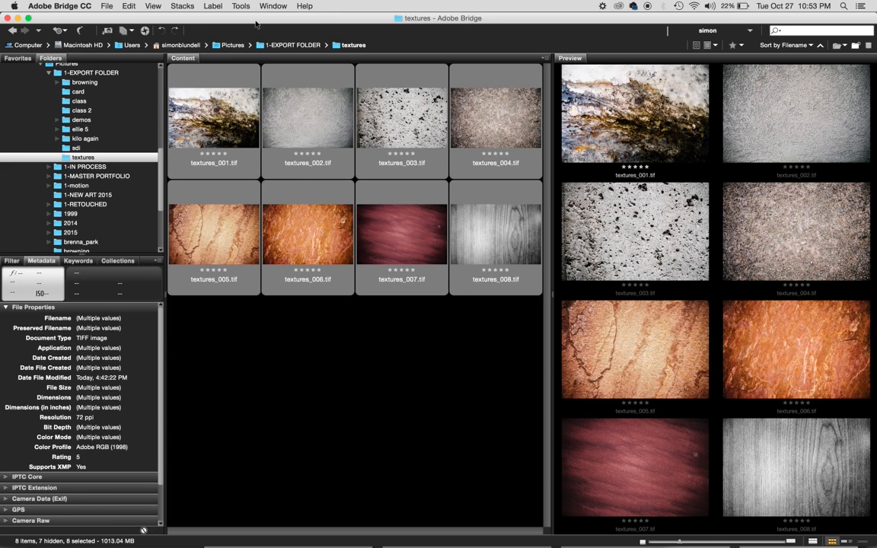
left_click(242, 7)
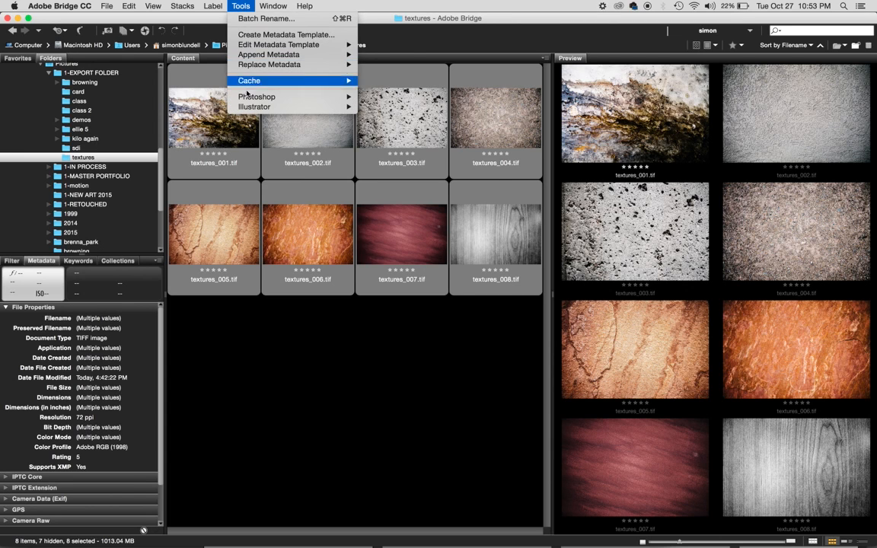
mouse_move(347, 96)
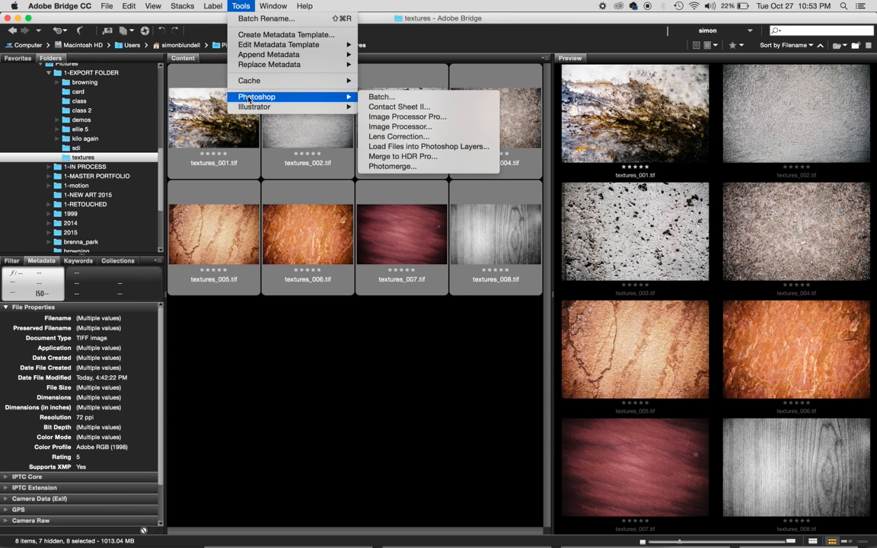
left_click(450, 126)
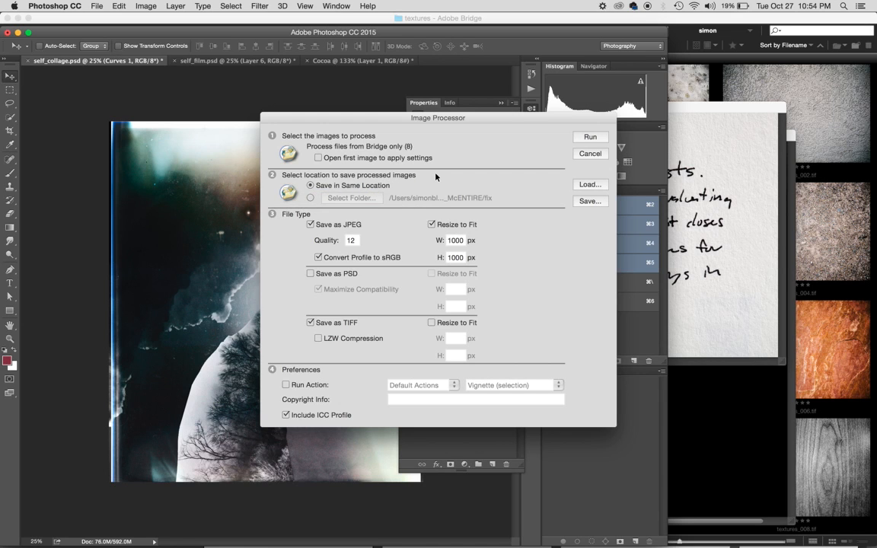
Process the images into the same location as JPEG only, without TIFF output, resized to fit 1500 by 1500 px
left_click(310, 199)
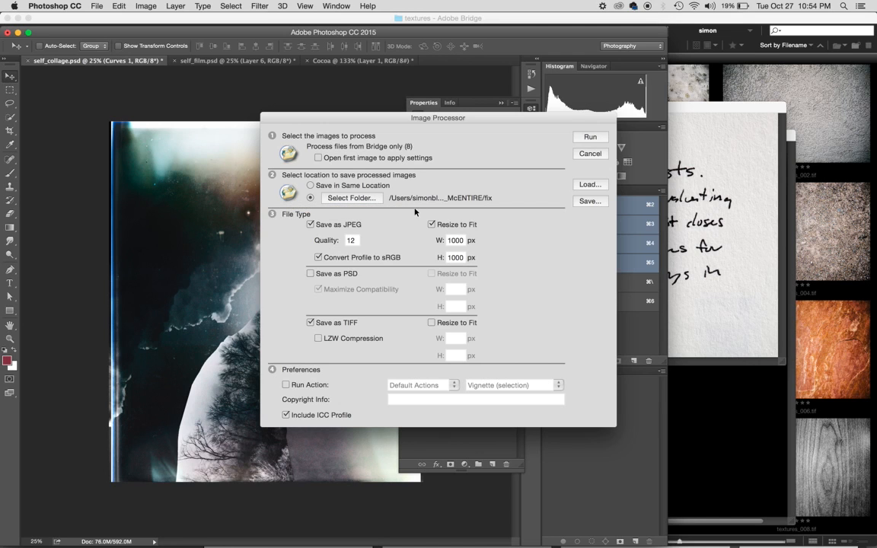
left_click(321, 187)
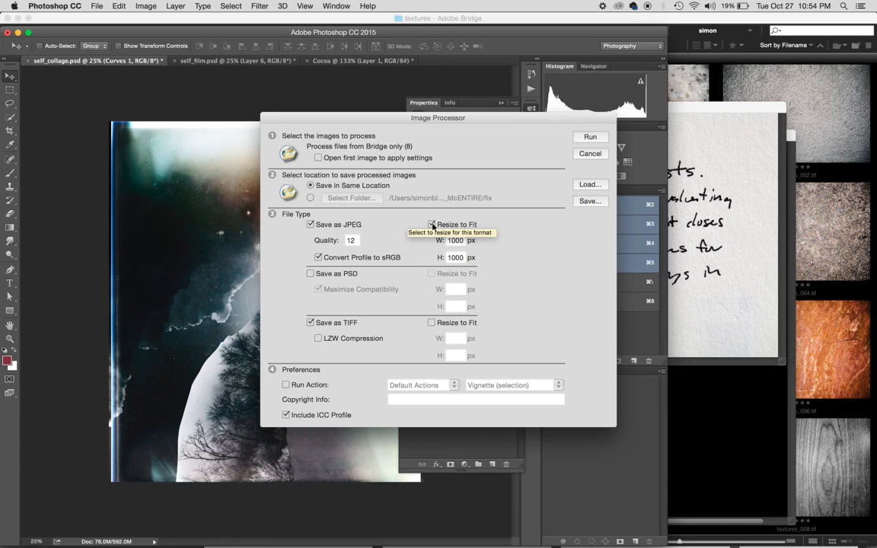
left_click(454, 240)
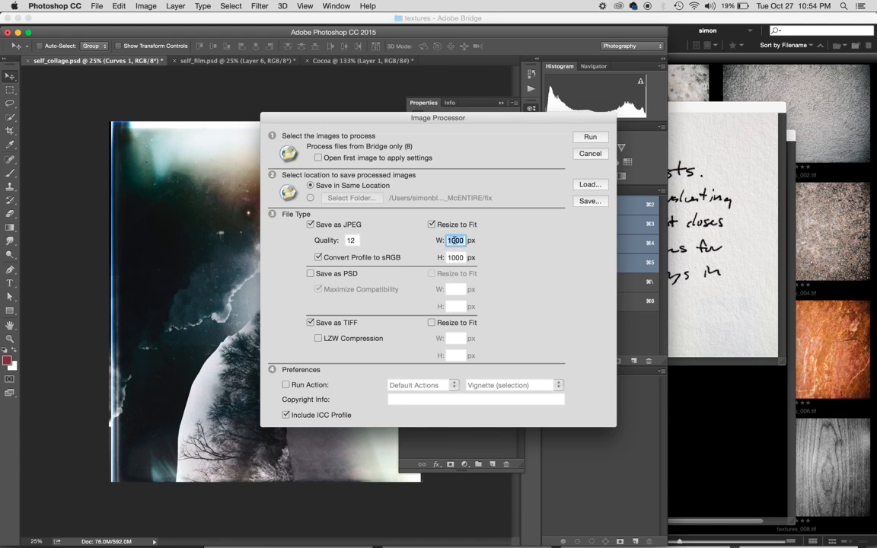
type("1500")
key("Tab")
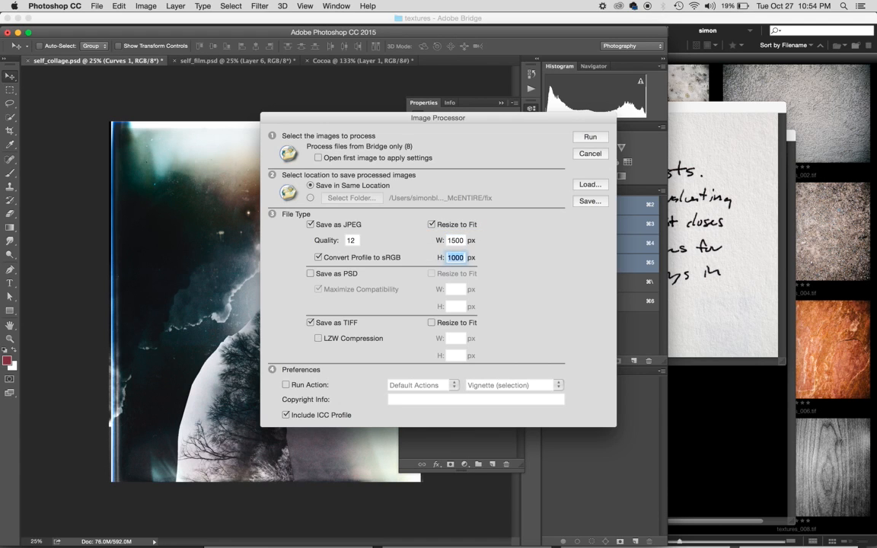
type("1500")
left_click(310, 324)
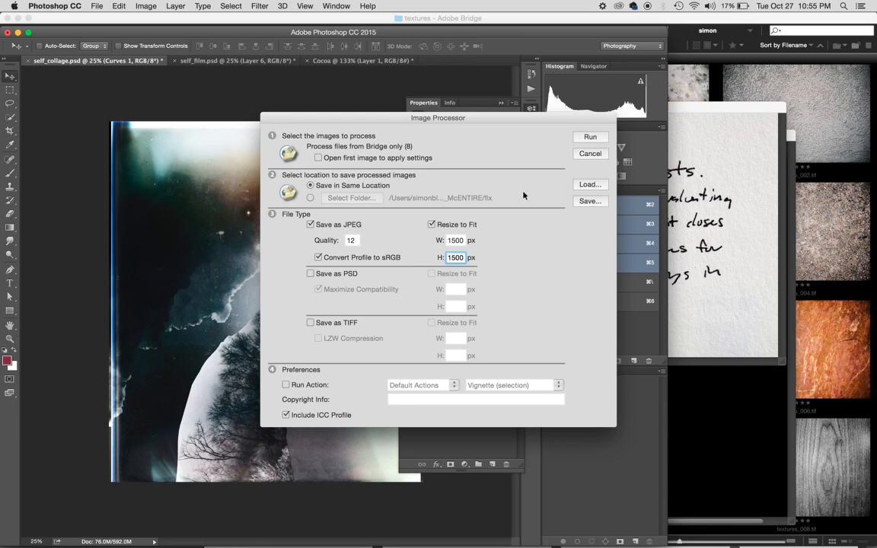
left_click(591, 138)
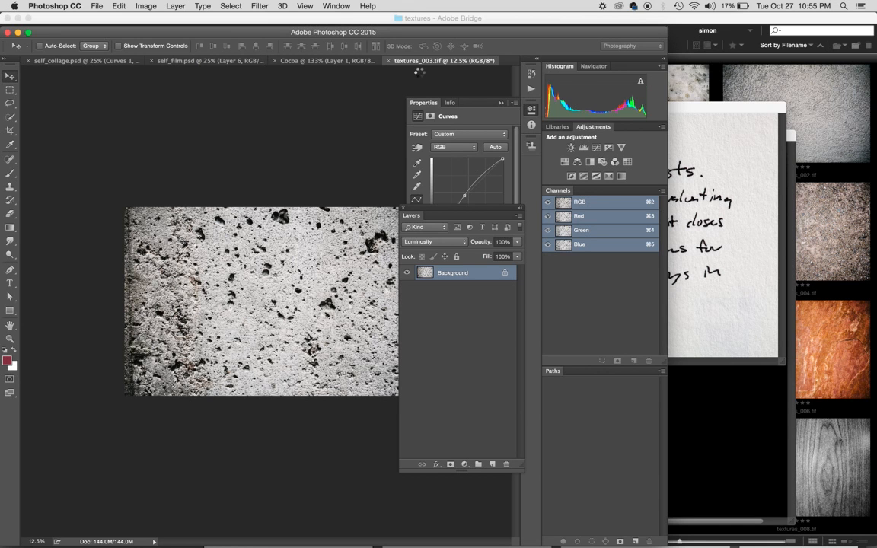
Switch back to Adobe Bridge, clear the TIFF image filter and open the JPEG folder inside textures
left_click(712, 23)
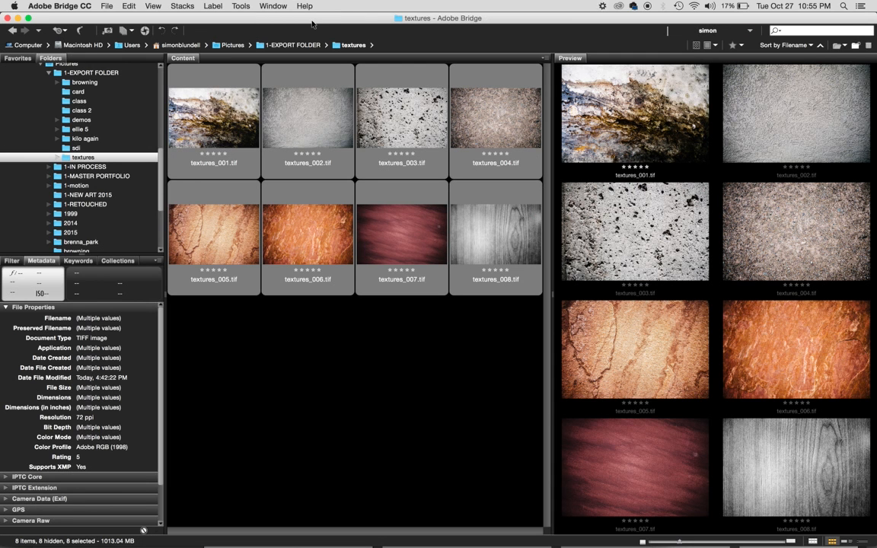
left_click_drag(314, 20, 329, 20)
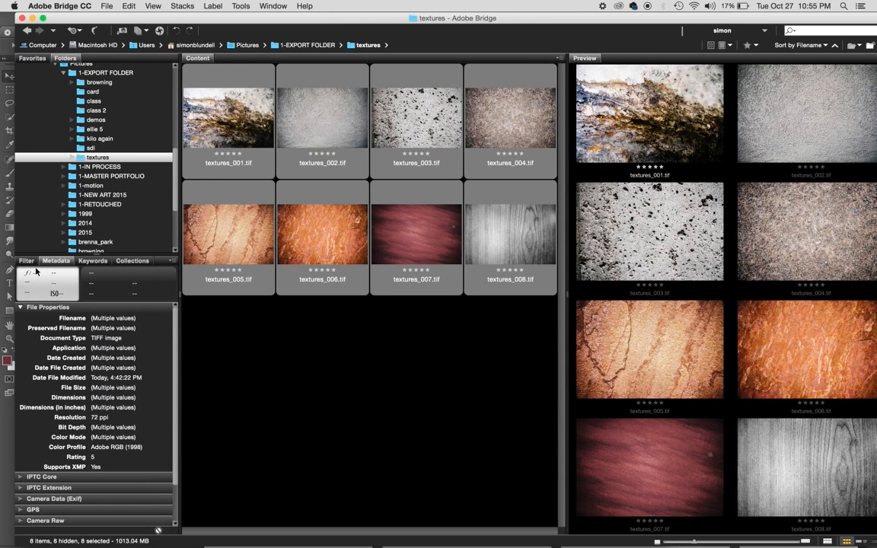
left_click(26, 261)
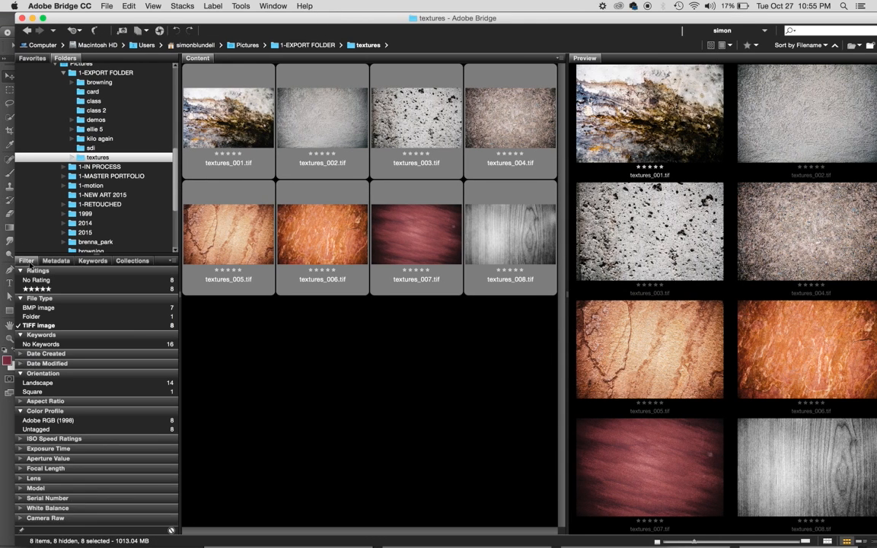
left_click(24, 326)
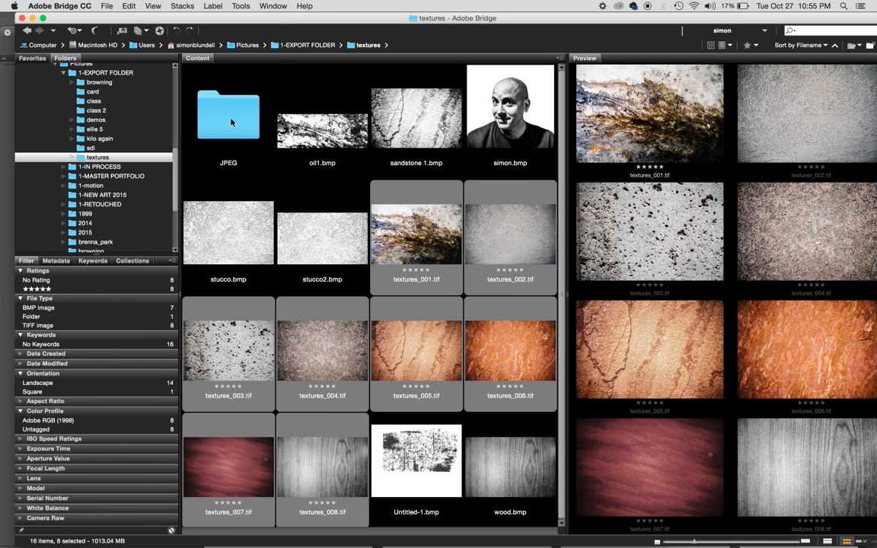
left_click(237, 127)
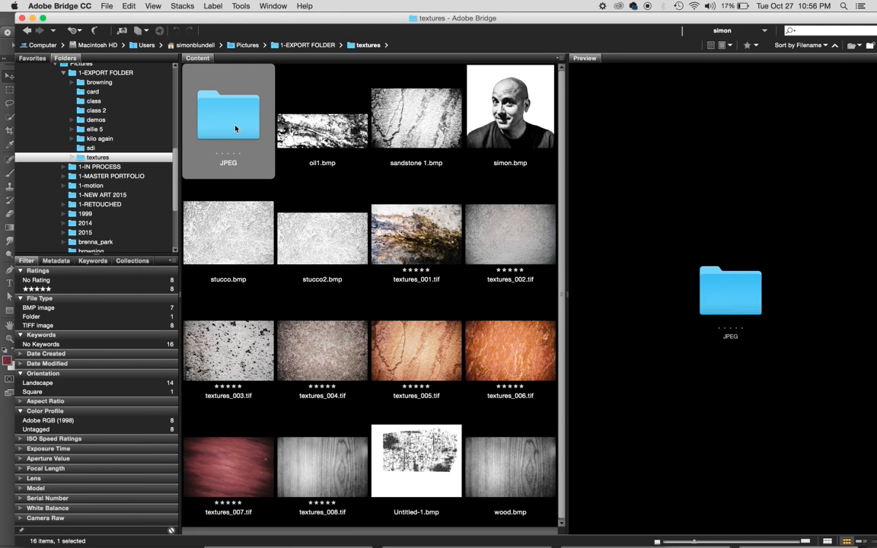
double_click(236, 130)
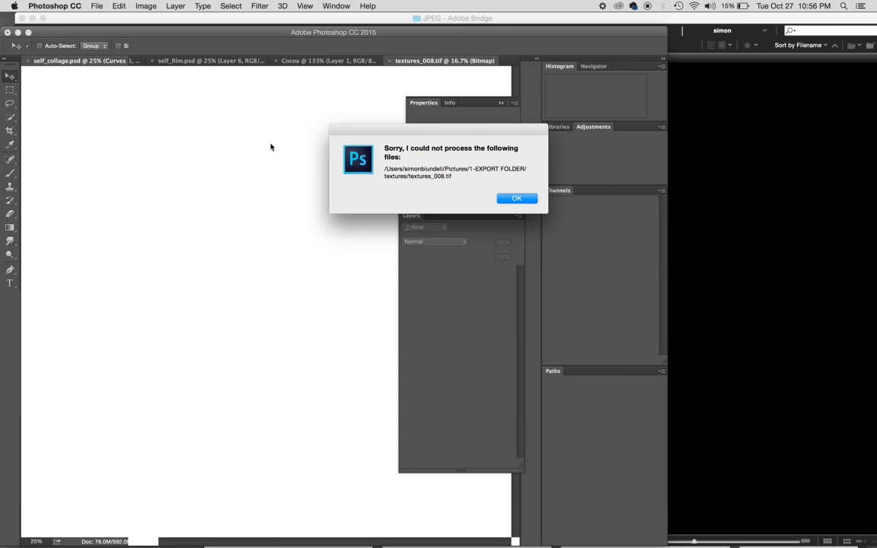
Dismiss the Photoshop alert, return to Adobe Bridge and examine the metadata of textures_001.jpg
left_click(519, 201)
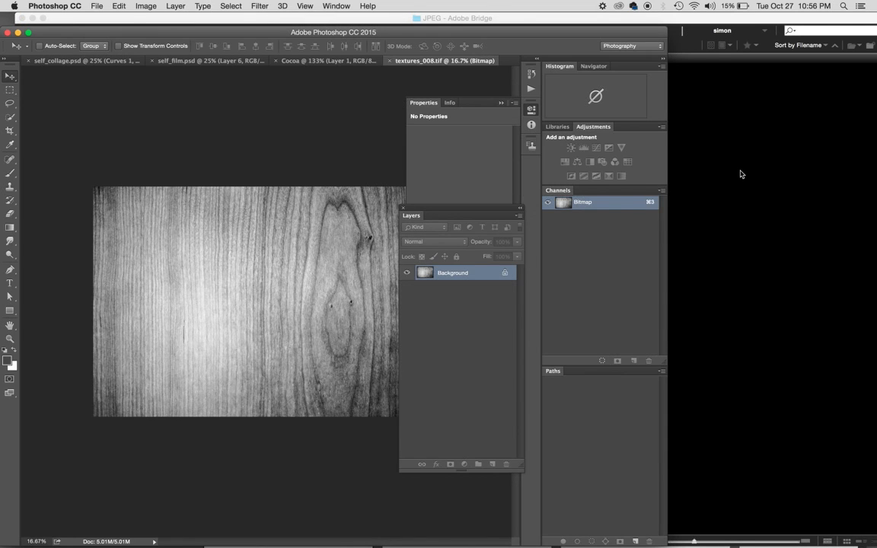
left_click(740, 173)
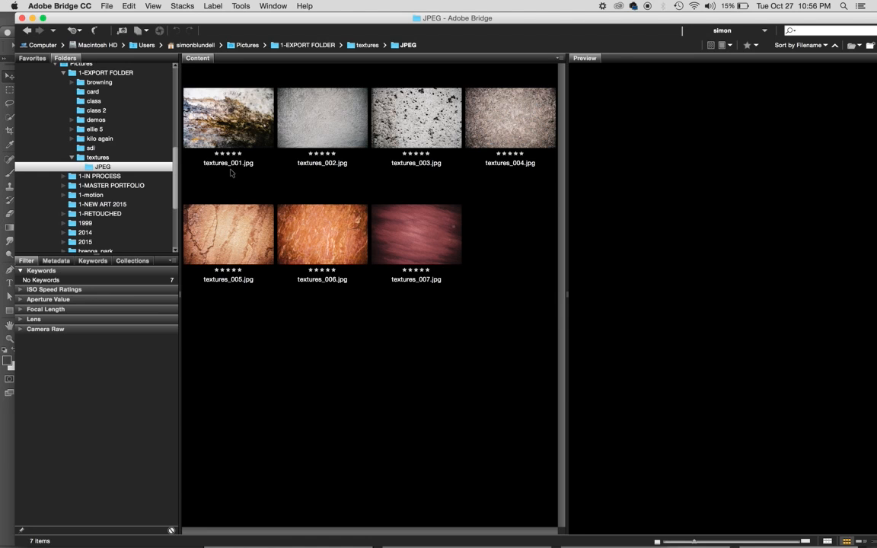
left_click(206, 120)
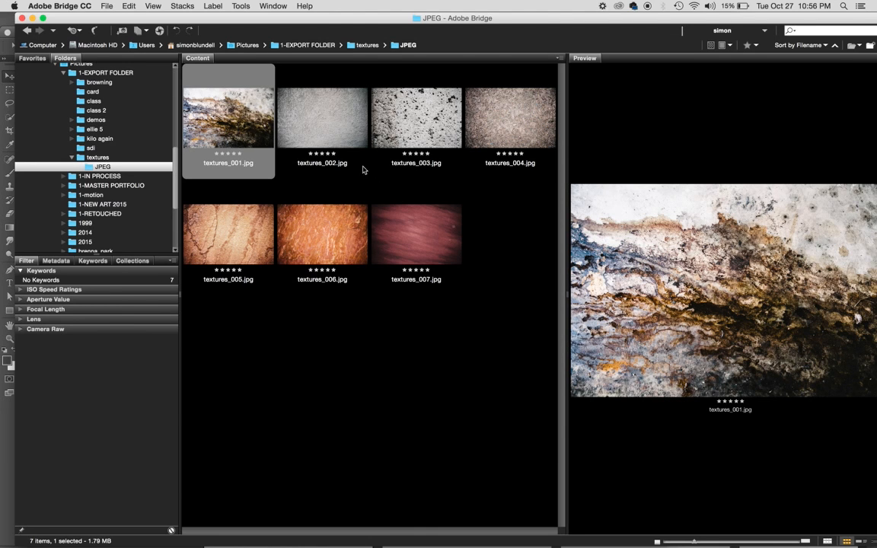
left_click(57, 261)
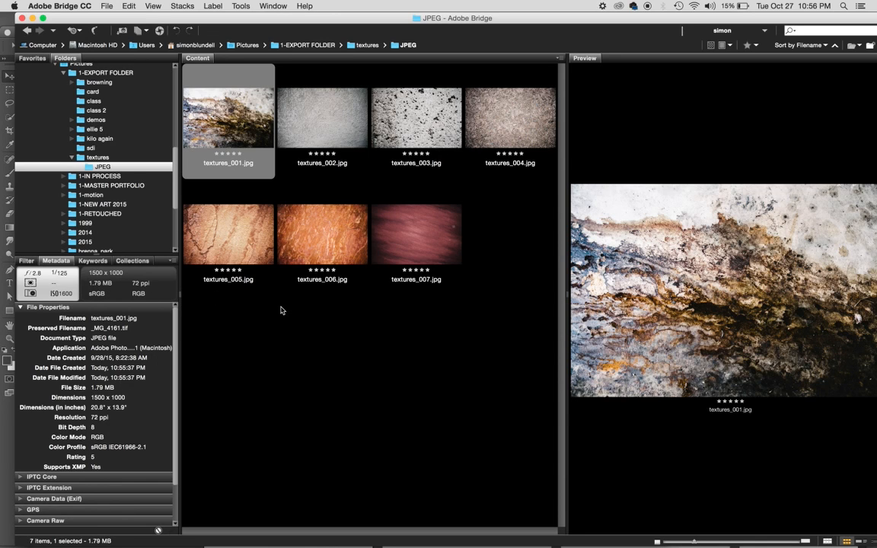
Rename the JPEG folder inside textures using the owner's first initial, surname and "textures", separated by underscores
left_click(95, 157)
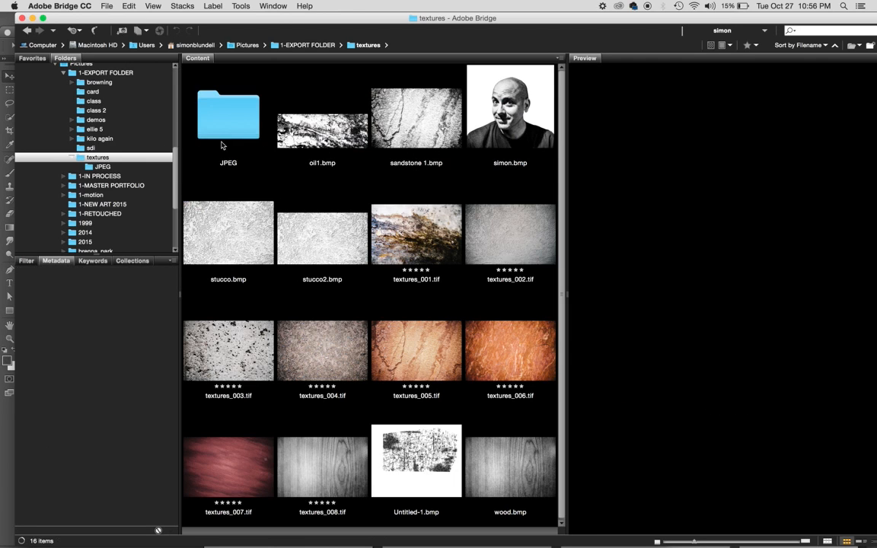
left_click(231, 162)
left_click(231, 163)
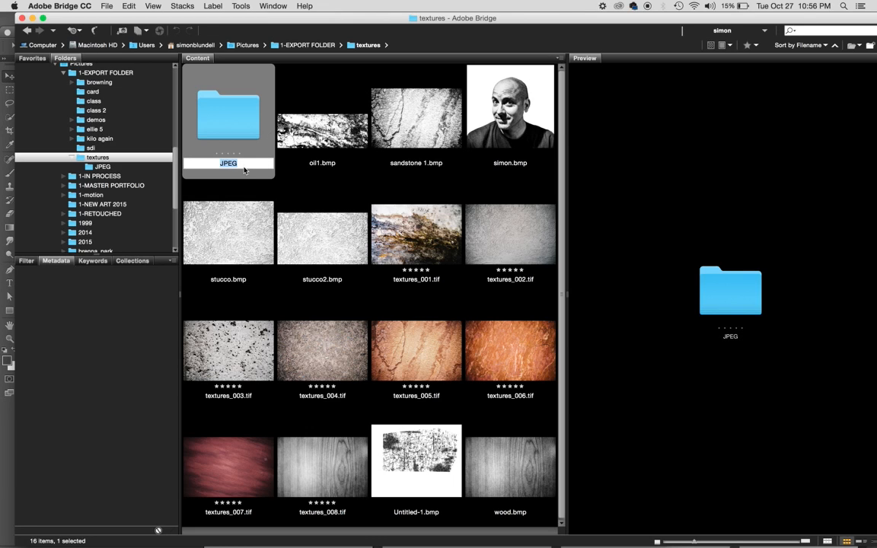
type("sim")
key("BackSpace")
key("BackSpace")
type("_Blundell_textures")
left_click(345, 187)
left_click(323, 115)
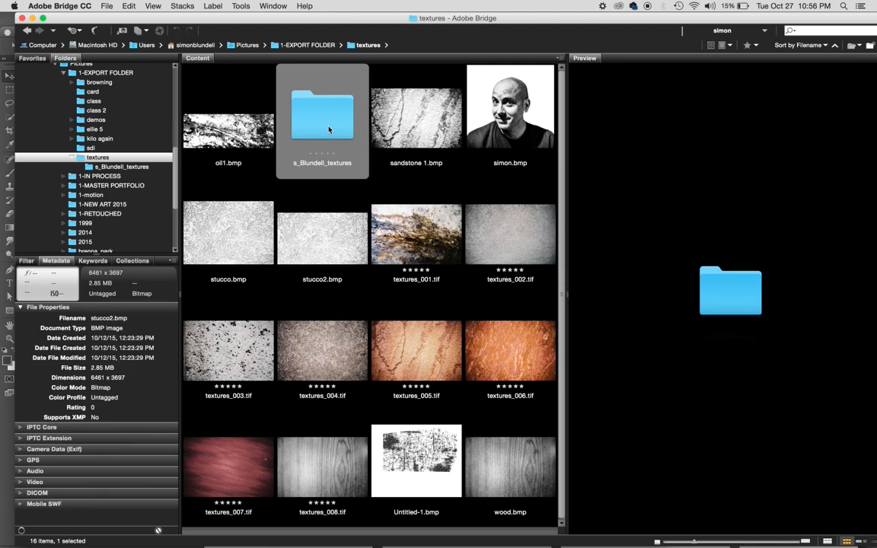